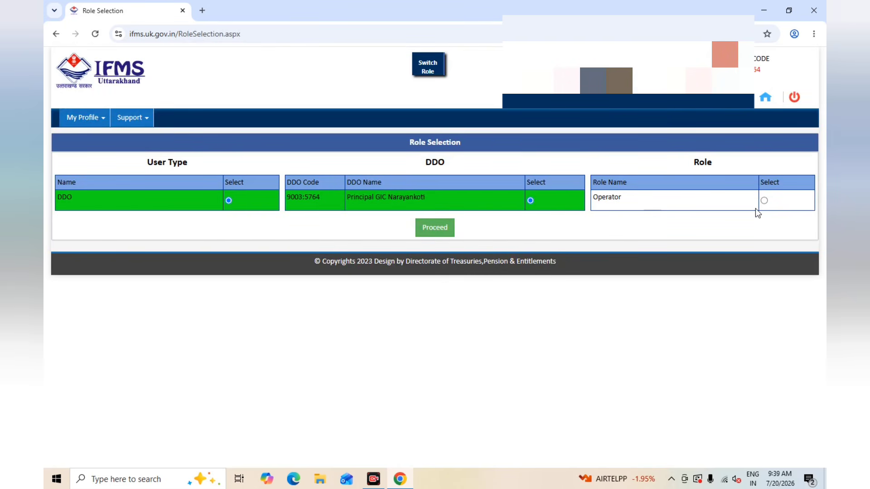
# Step: Proceed with the DDO's Operator role and open Basic Pay Verification from the payroll data functions
pyautogui.click(765, 201)
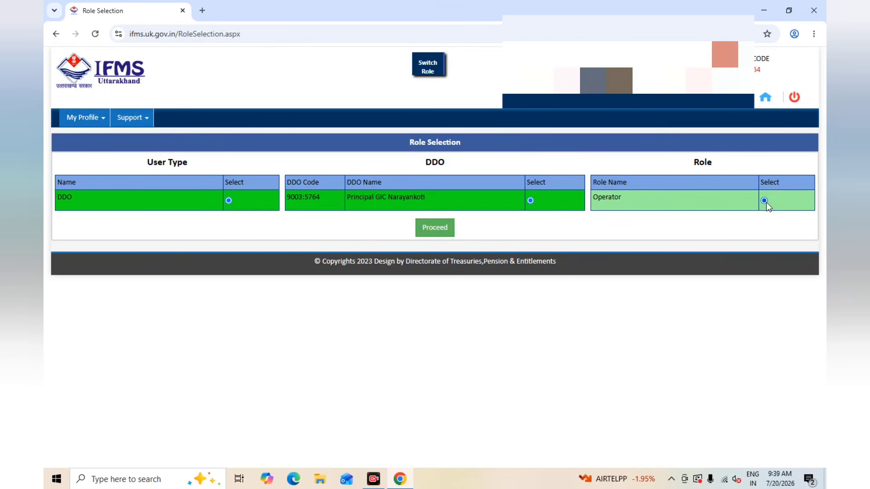
pyautogui.click(435, 229)
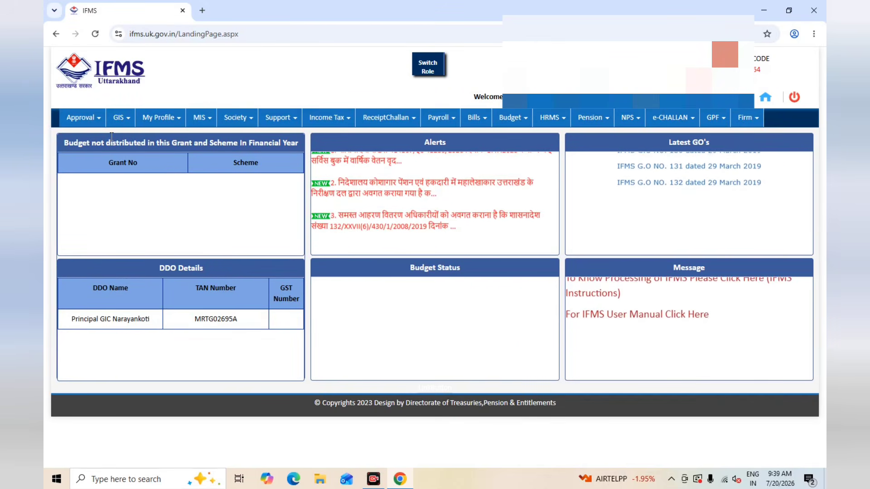
pyautogui.click(100, 122)
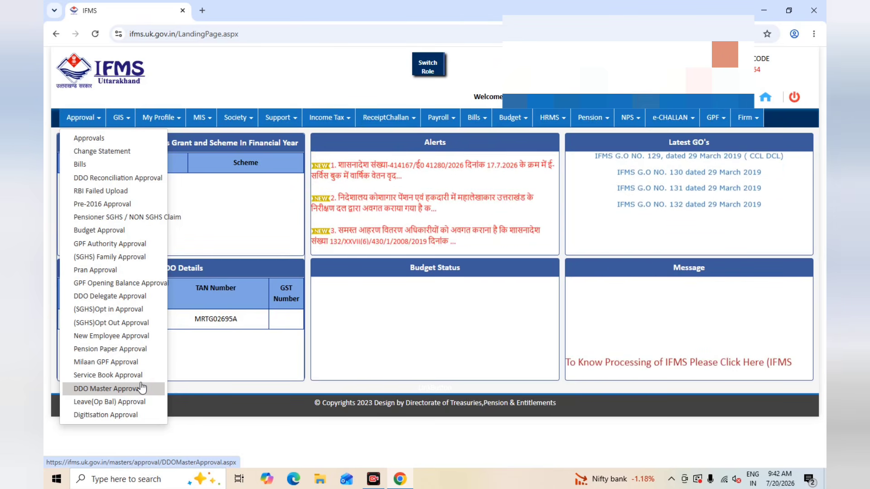
pyautogui.click(452, 123)
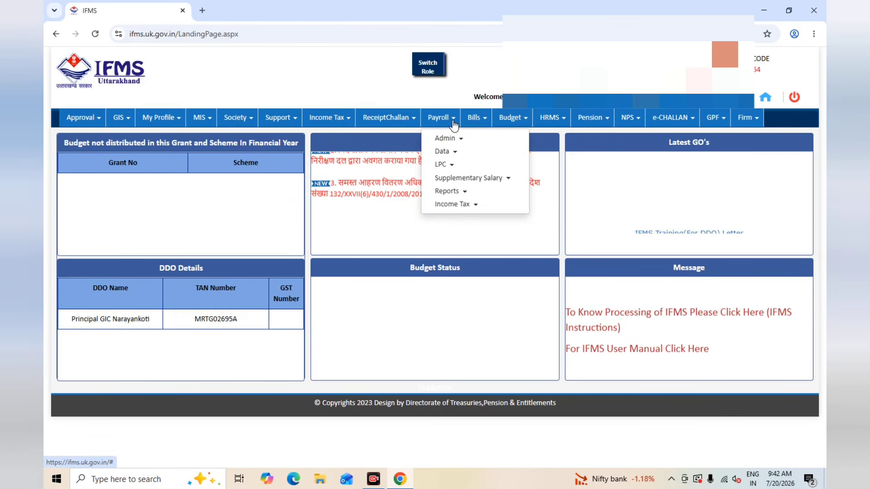
pyautogui.click(447, 154)
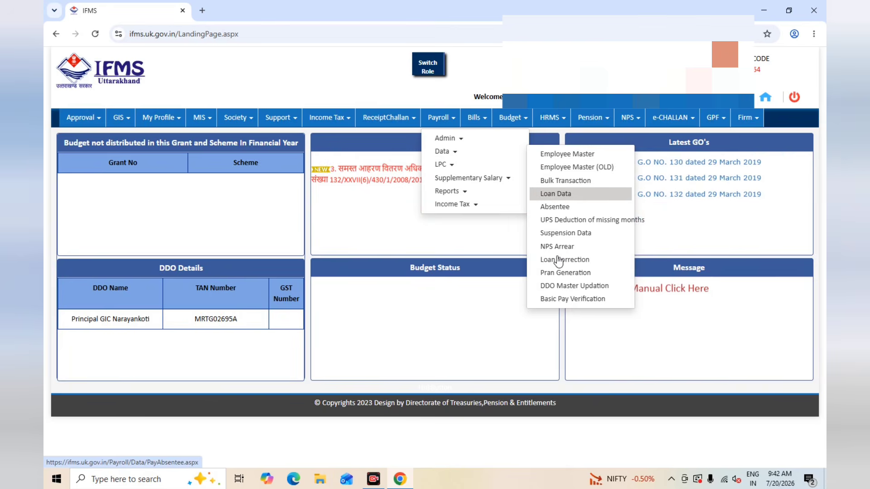
pyautogui.click(565, 300)
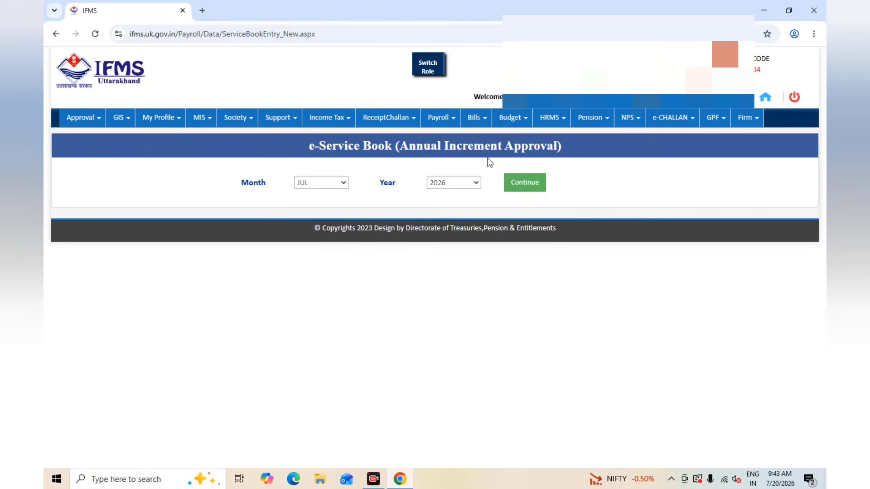
# Step: Load the annual increment approval salary details for month JUL and year 2026
pyautogui.click(343, 184)
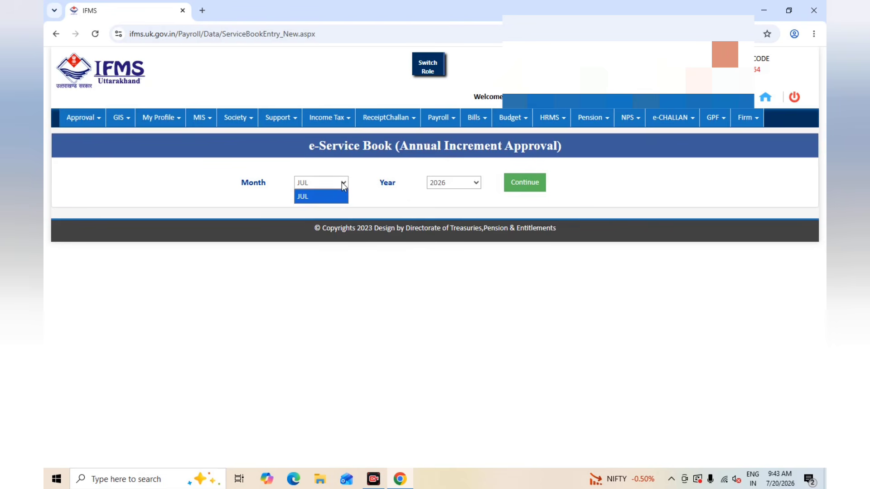
pyautogui.click(343, 186)
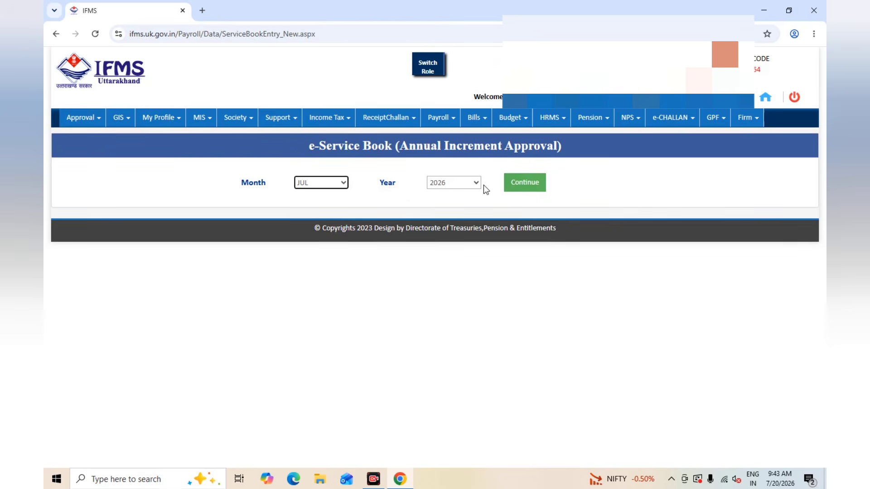
pyautogui.click(526, 185)
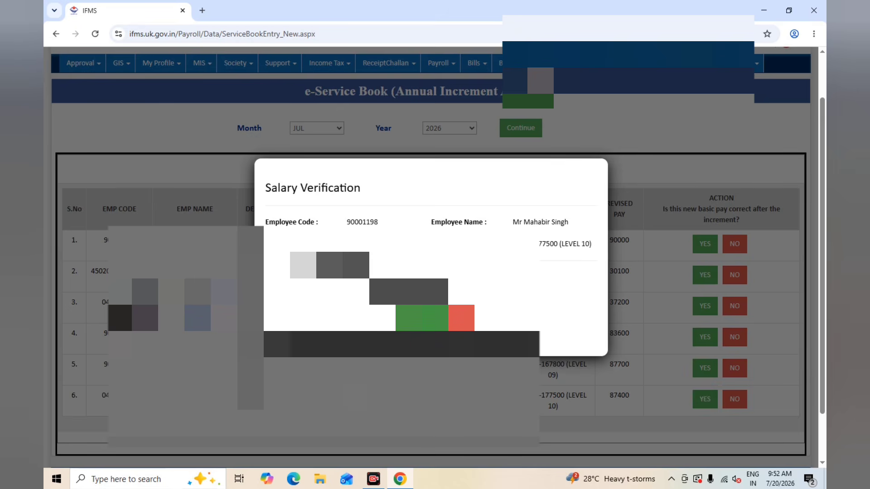
# Step: Confirm the new basic pay after the increment as correct for the listed employees, one after another
pyautogui.click(421, 318)
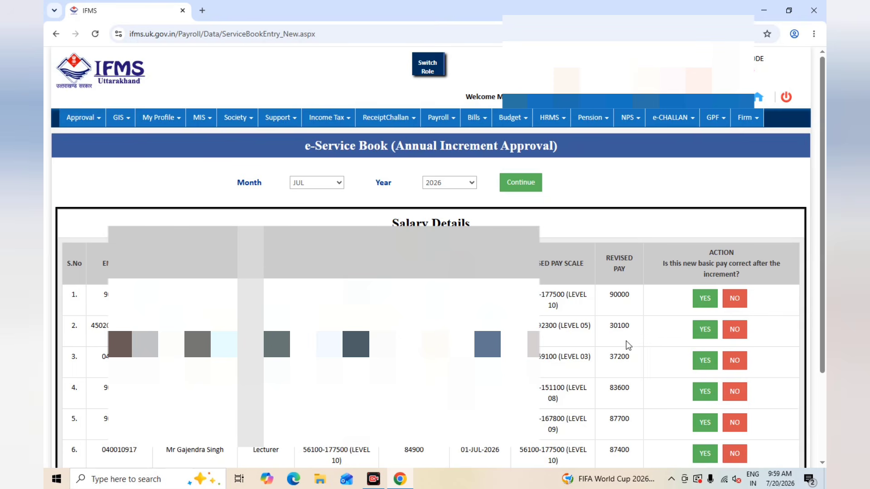
pyautogui.click(704, 298)
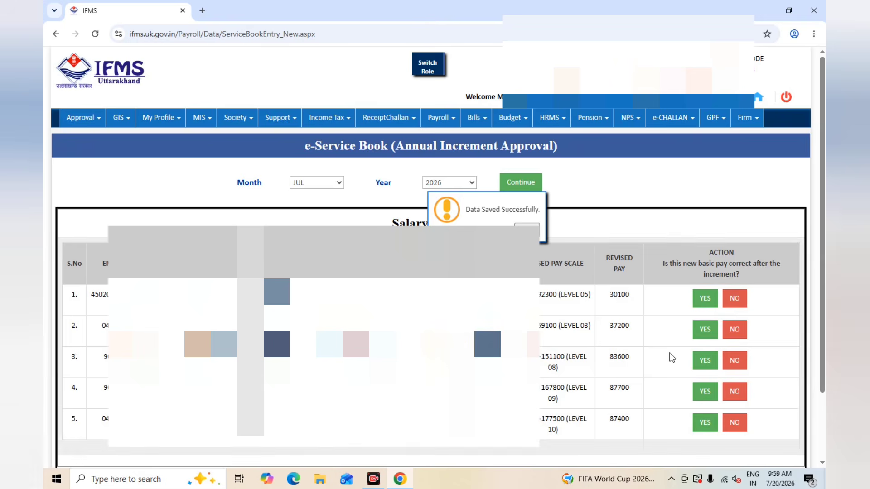
pyautogui.click(706, 299)
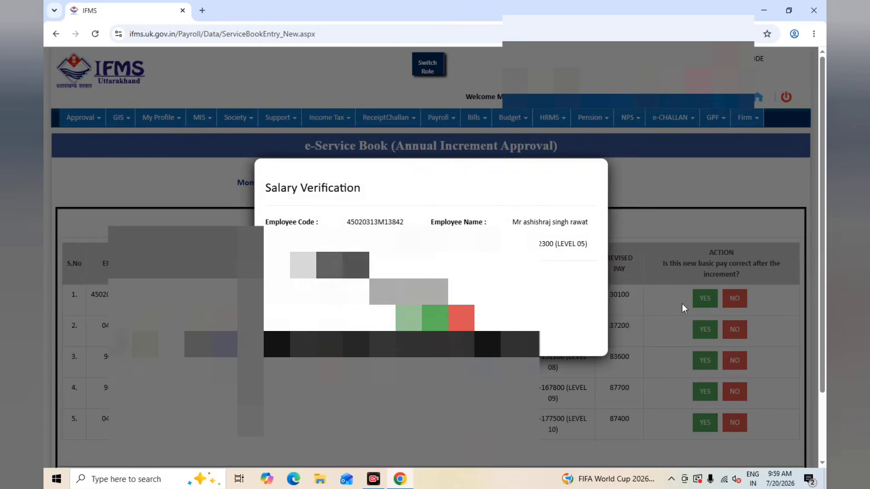
pyautogui.click(408, 316)
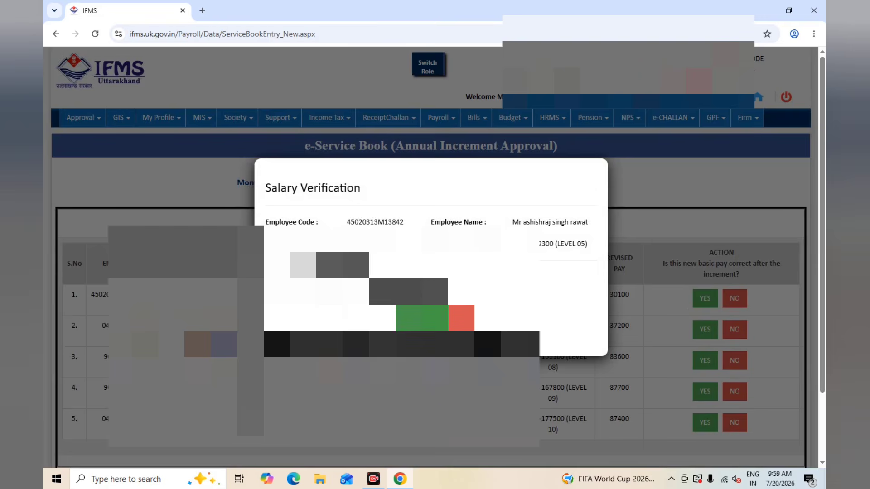
pyautogui.click(423, 318)
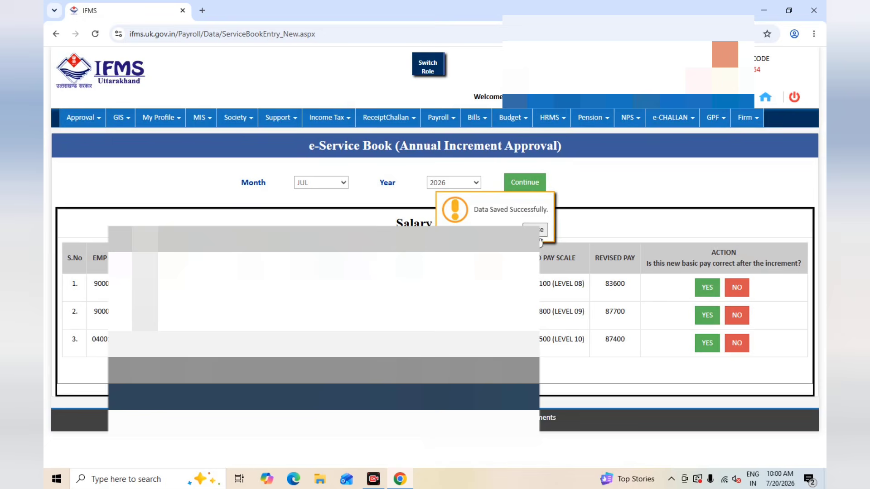
pyautogui.click(539, 234)
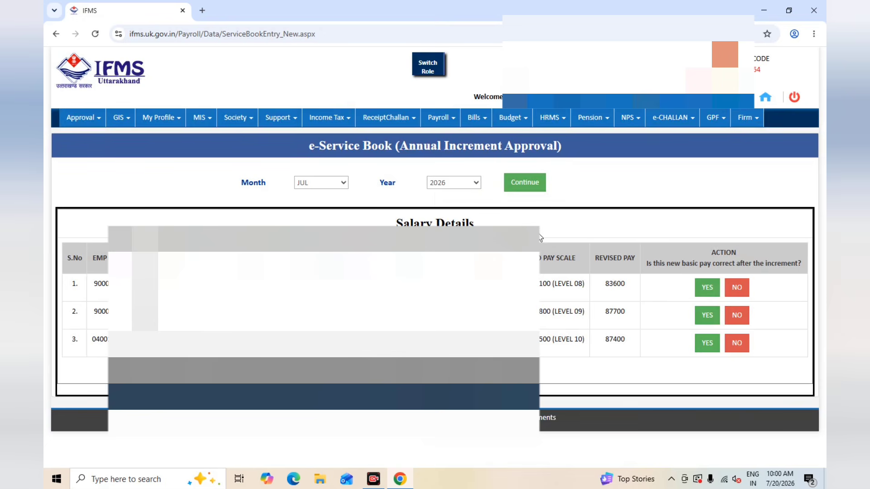
pyautogui.click(705, 288)
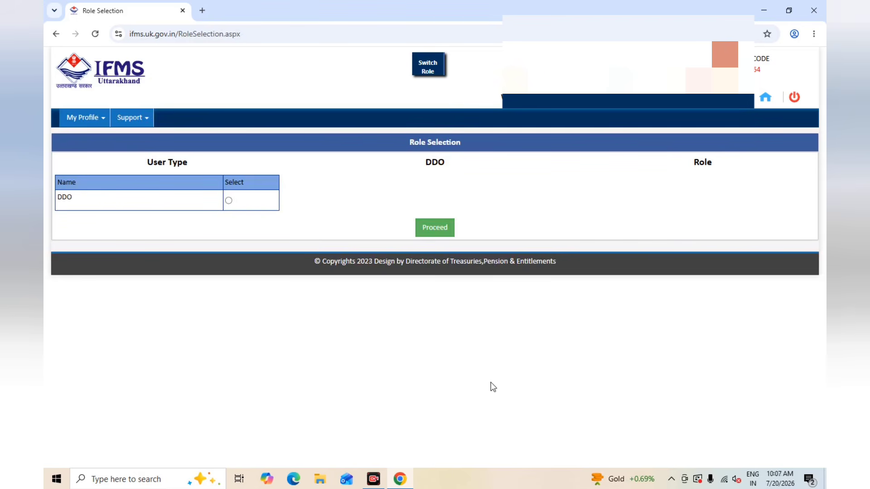
# Step: Select the DDO user type with the Supervisor role and proceed to the landing page
pyautogui.click(228, 200)
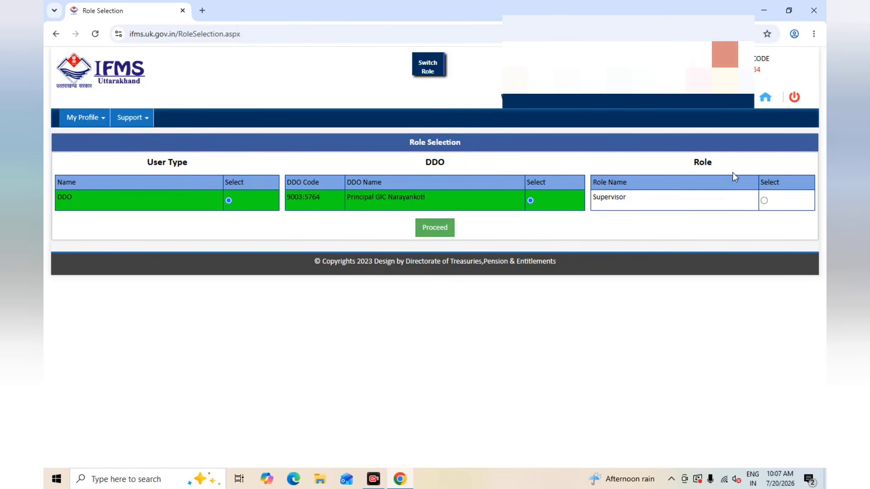
pyautogui.click(764, 200)
pyautogui.click(440, 229)
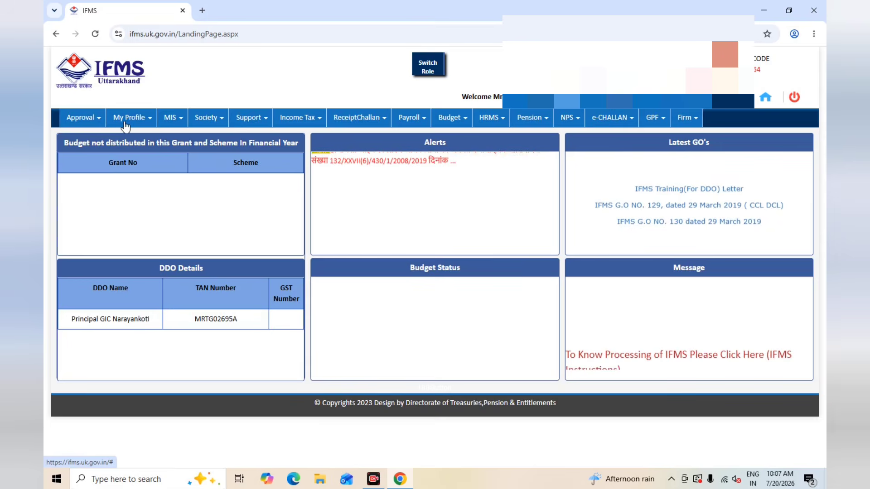
# Step: Find and open Basic Pay Verification Approval for the Supervisor role
pyautogui.click(173, 118)
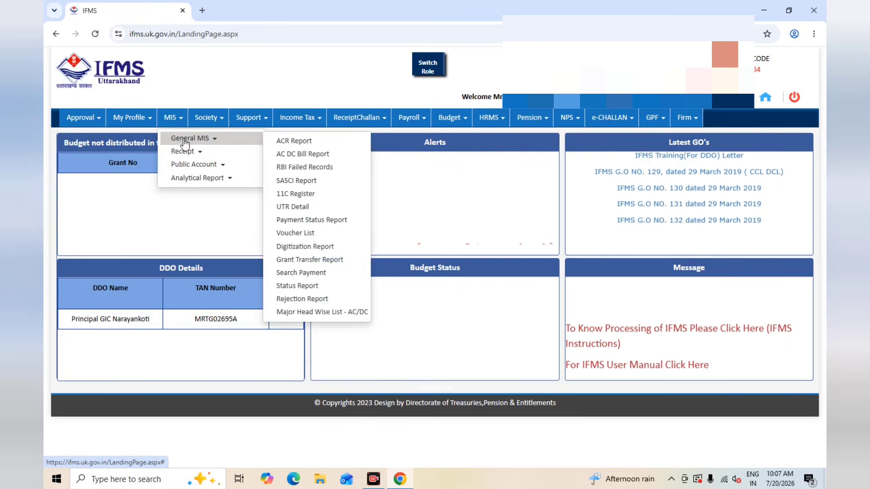
pyautogui.click(425, 120)
pyautogui.moveTo(421, 151)
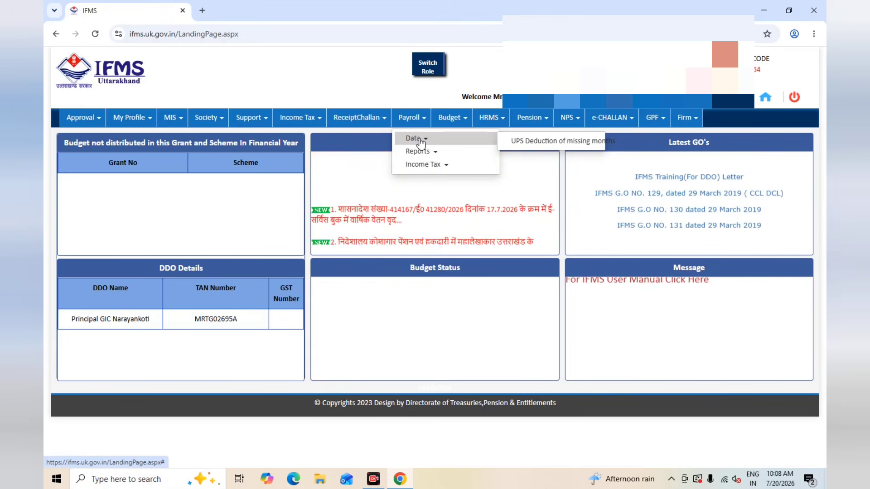
pyautogui.click(101, 120)
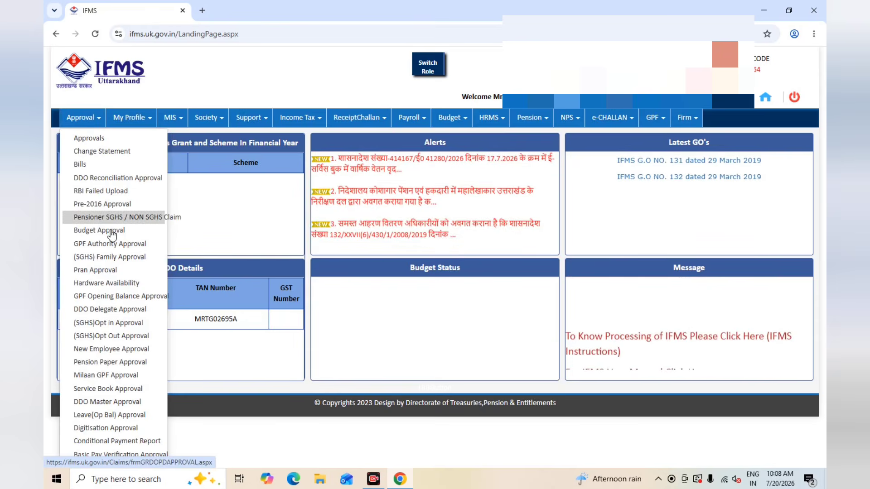
pyautogui.click(120, 455)
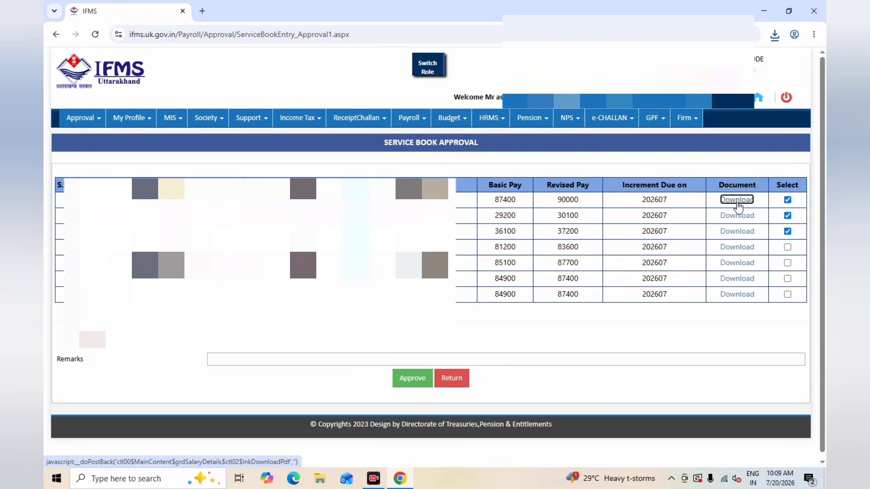
# Step: Select the remaining four employee records in the Service Book Approval table
pyautogui.click(787, 247)
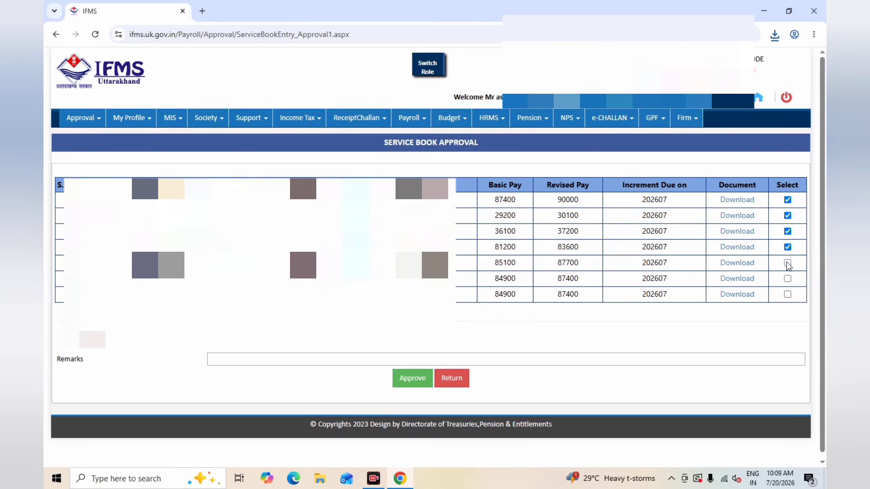
pyautogui.click(787, 263)
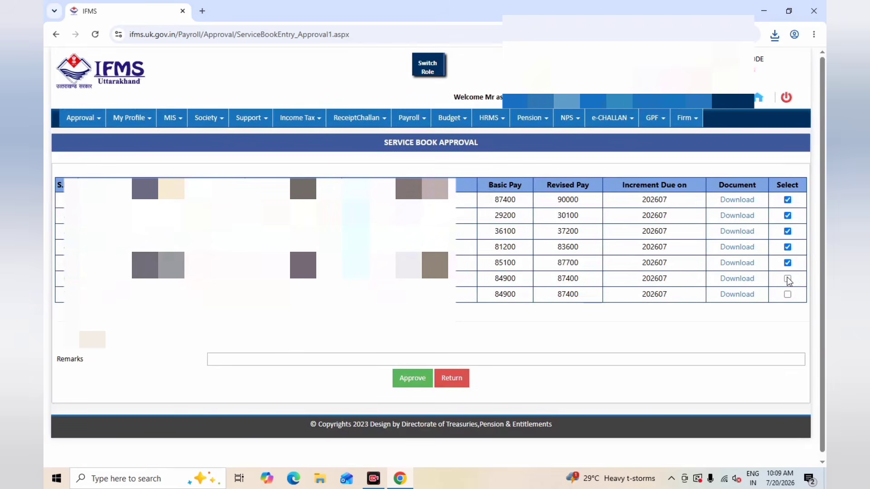
pyautogui.click(788, 279)
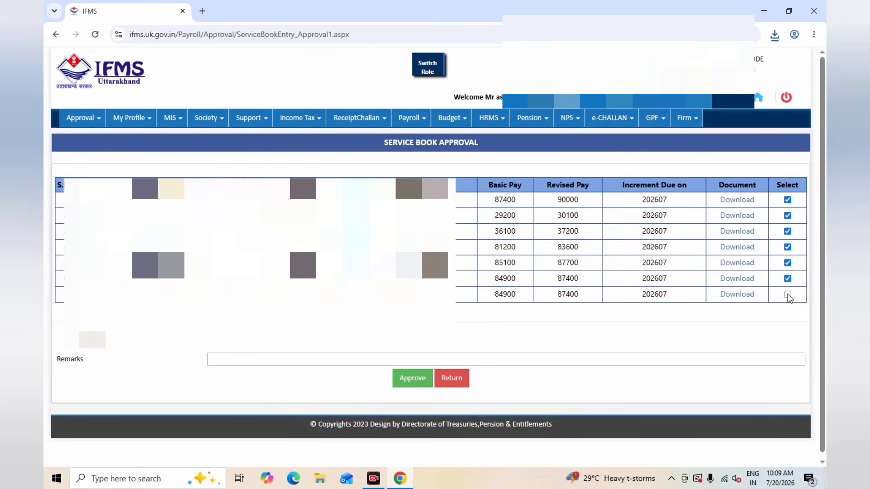
pyautogui.click(788, 294)
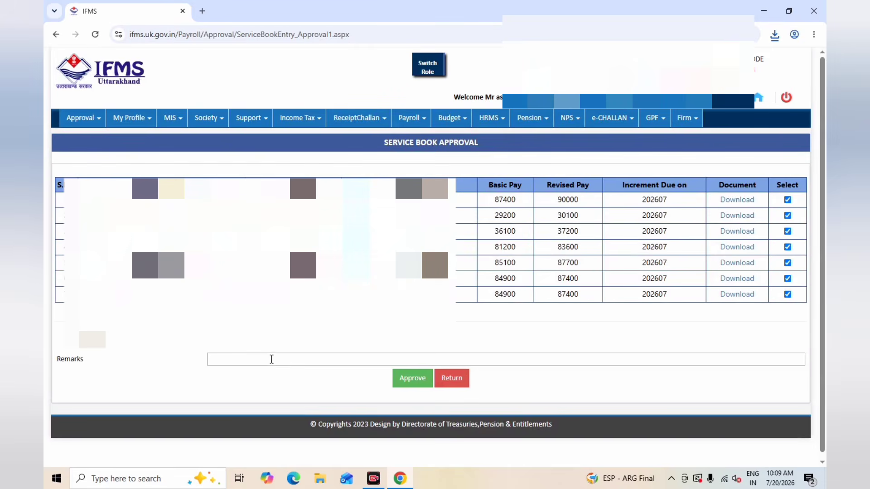
# Step: Enter the remark OK and approve the selected service book records
pyautogui.click(271, 359)
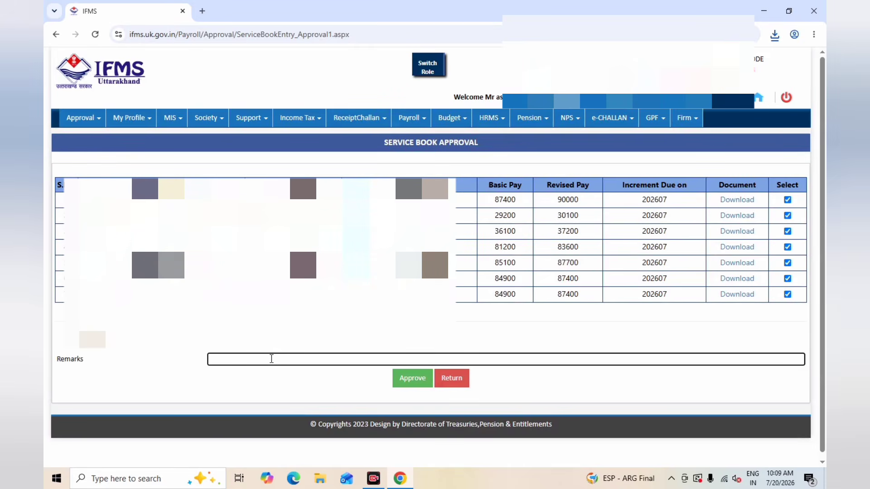
pyautogui.write('OK')
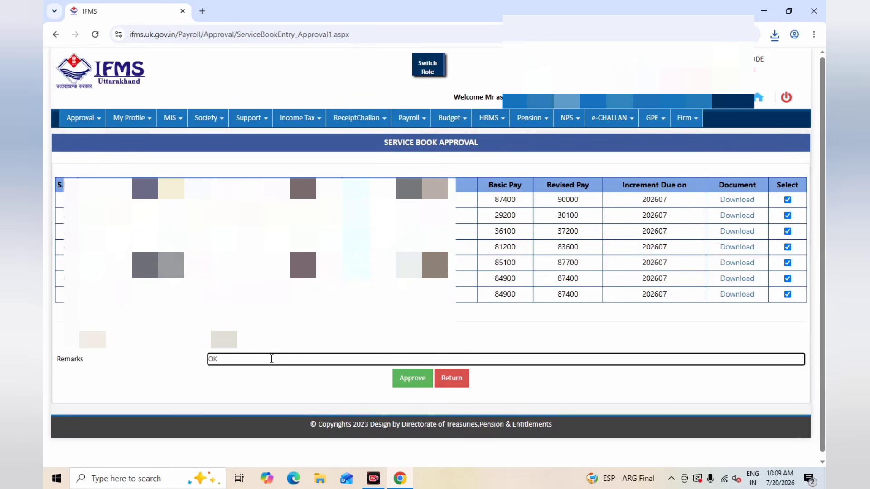
pyautogui.click(406, 378)
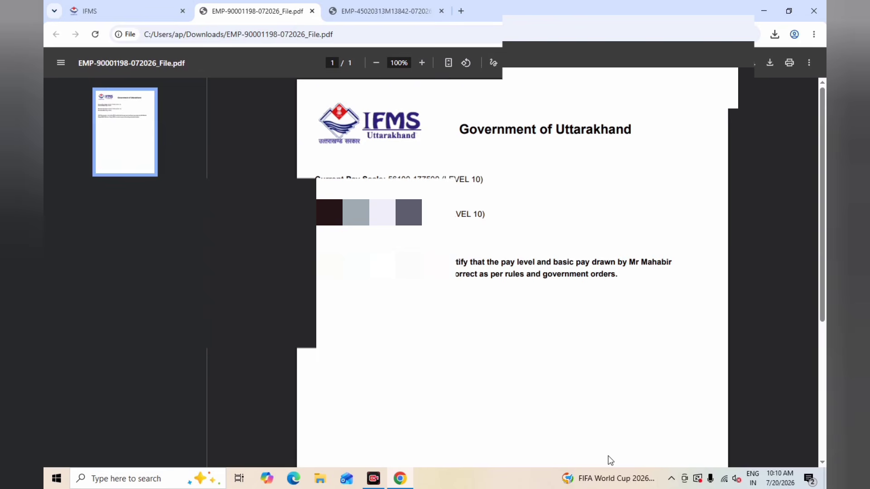
# Step: Return from the downloaded PDF to the Service Book Approval page and log out of the Supervisor account
pyautogui.click(148, 14)
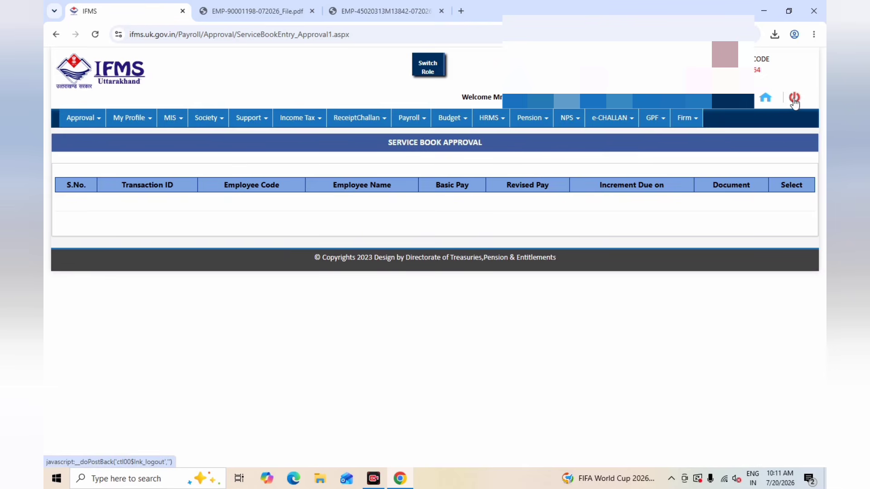
pyautogui.click(795, 99)
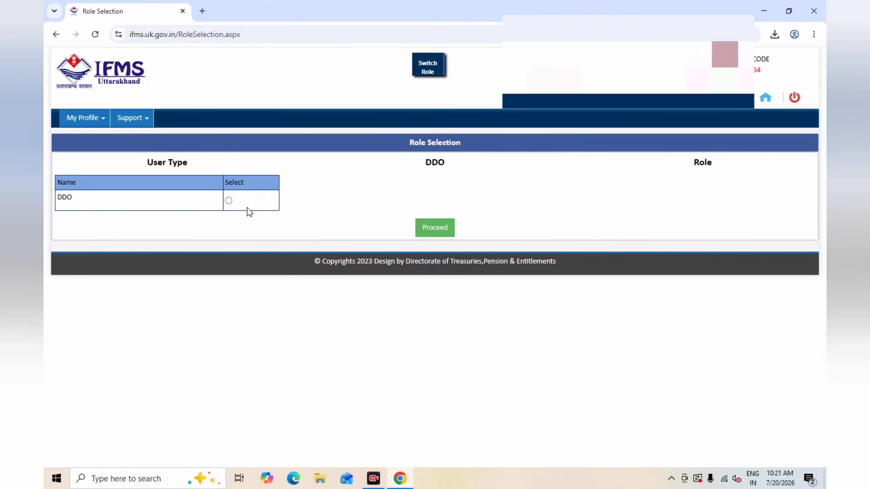
# Step: Select the DDO user type with the Officer role and proceed to the landing page
pyautogui.click(228, 201)
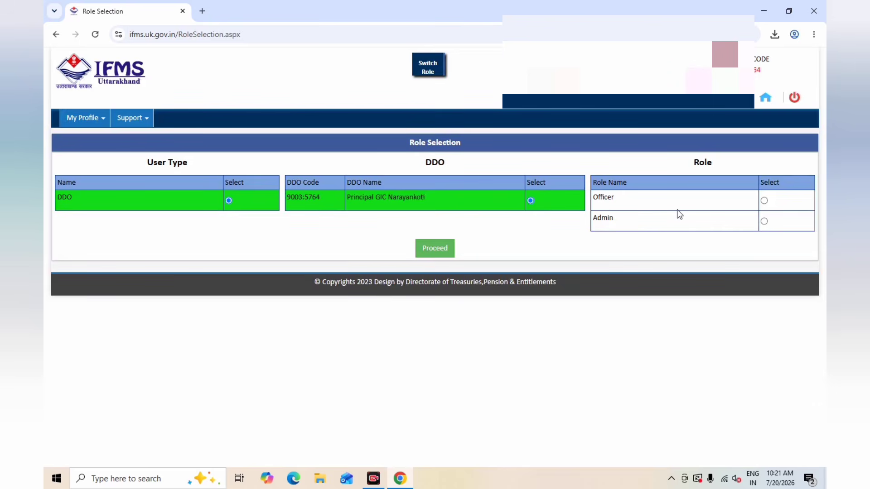
pyautogui.click(765, 201)
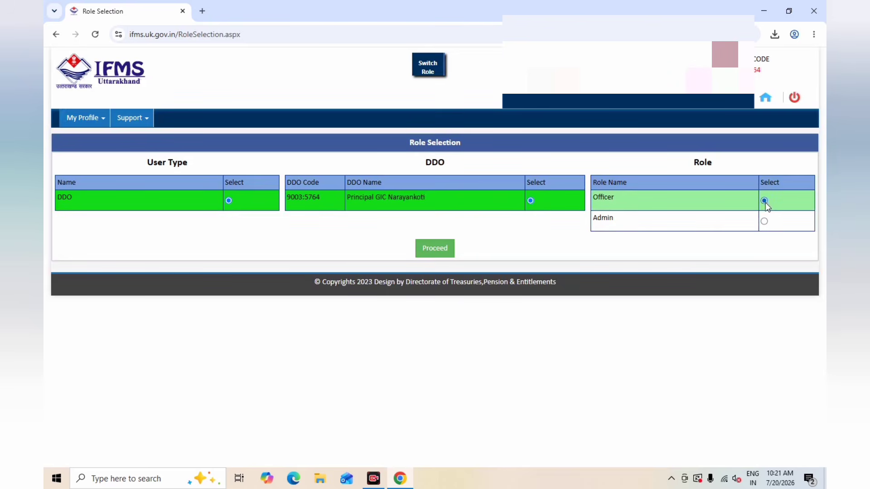
pyautogui.click(431, 254)
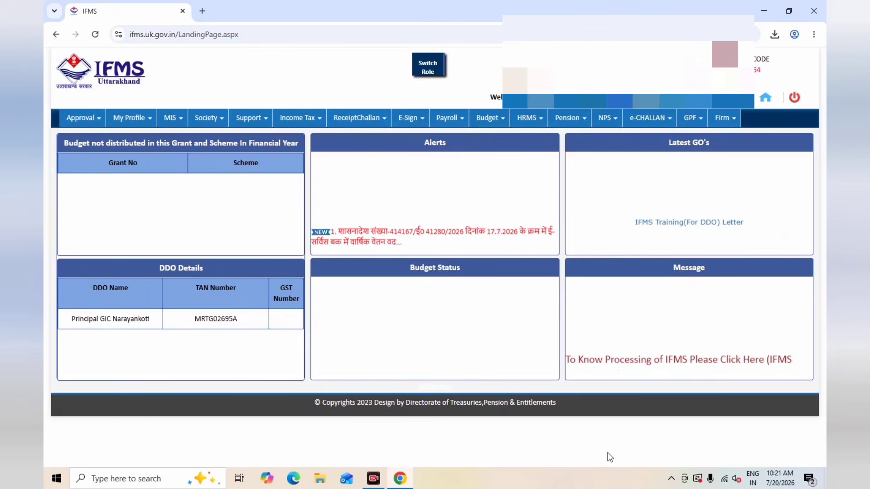
# Step: Open the Basic Pay Verification Approval page for the Officer role
pyautogui.click(97, 119)
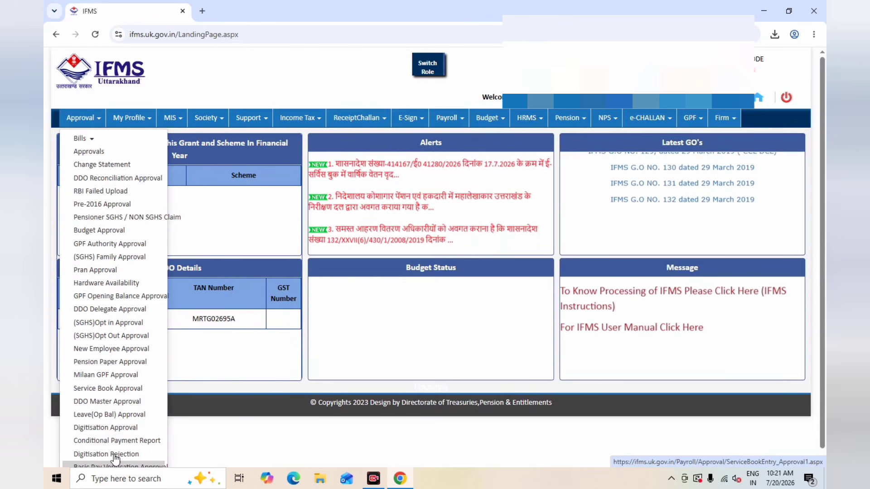
pyautogui.scroll(-1, 115, 467)
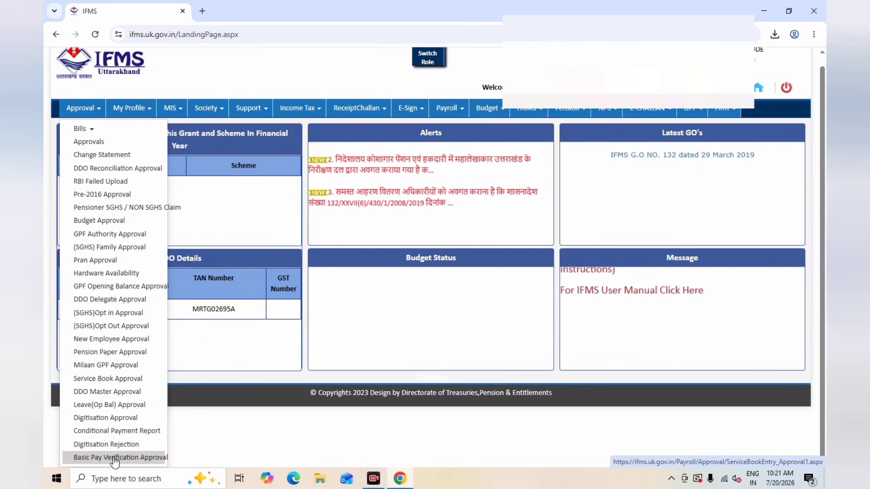
pyautogui.click(114, 458)
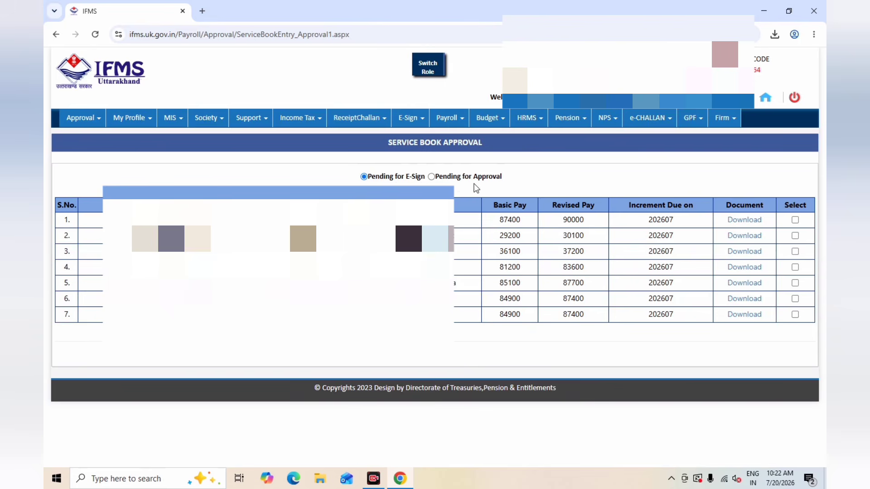
# Step: Select all seven records pending for e-sign and try to sign them together using the e-Sign method
pyautogui.click(795, 219)
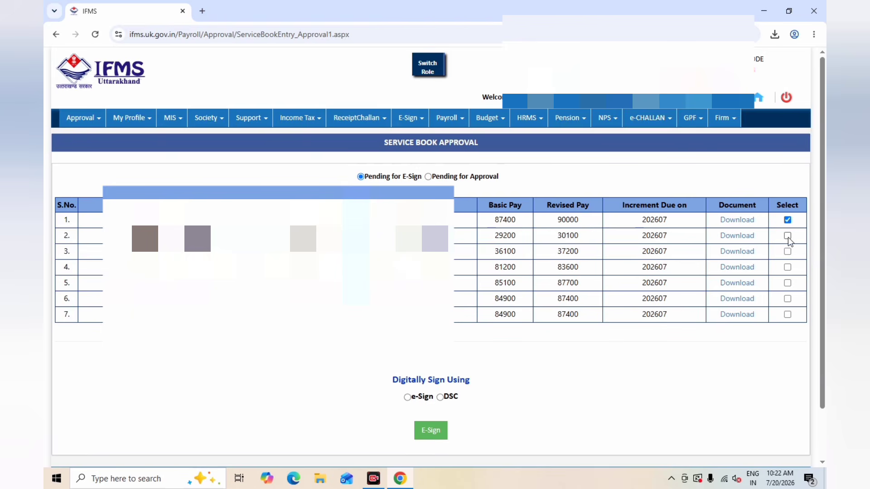
pyautogui.click(787, 235)
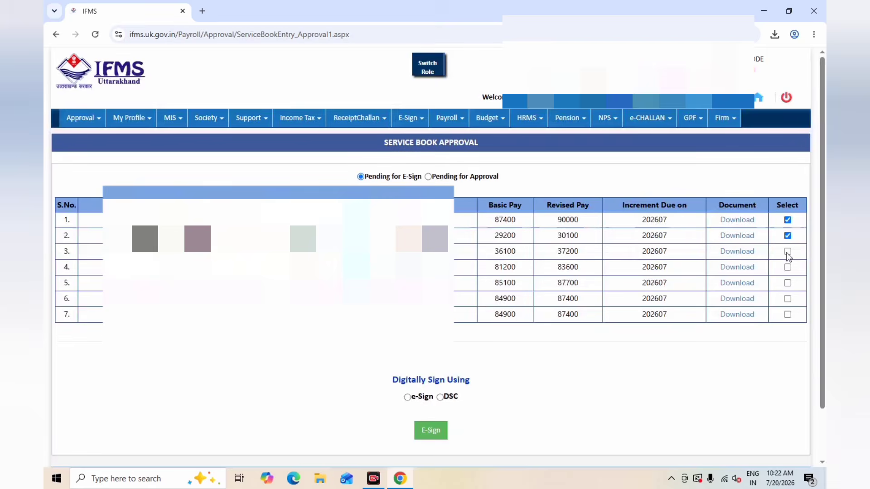
pyautogui.click(787, 252)
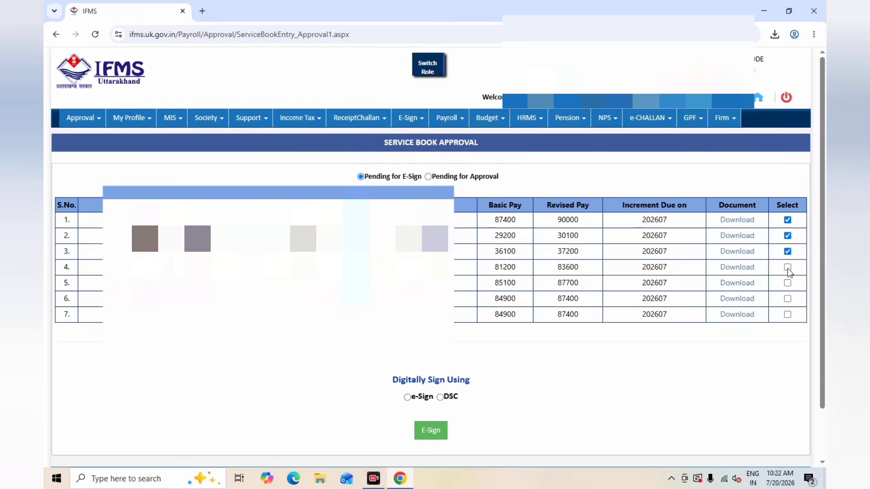
pyautogui.click(788, 267)
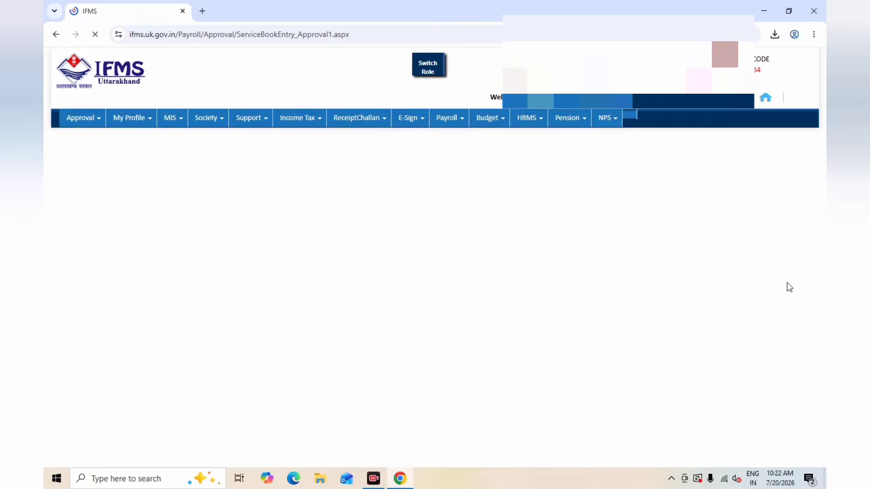
pyautogui.click(788, 283)
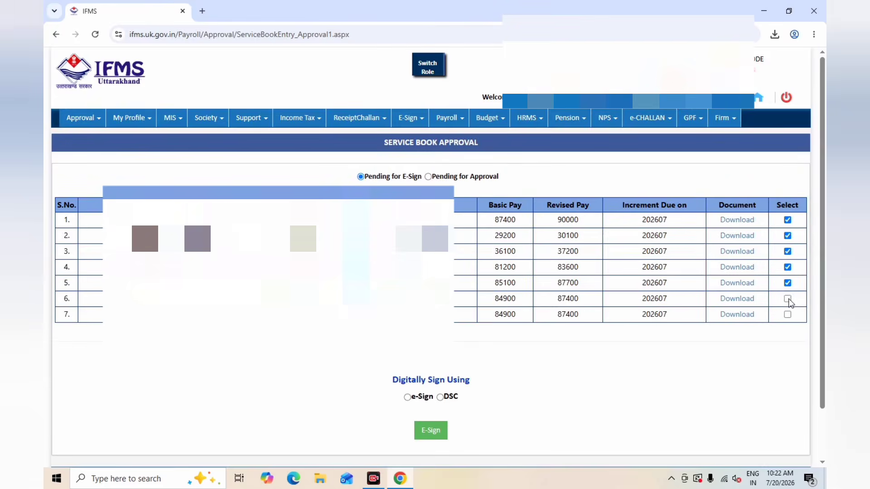
pyautogui.click(788, 299)
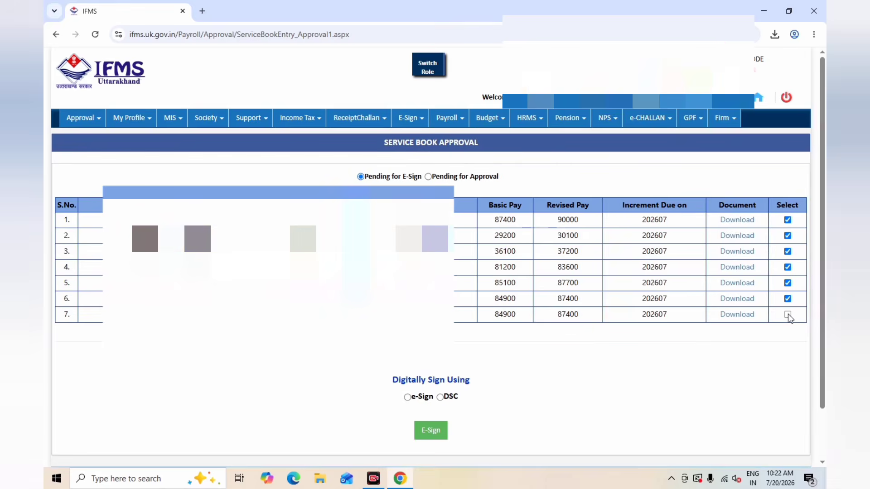
pyautogui.click(787, 314)
pyautogui.click(408, 397)
pyautogui.click(427, 432)
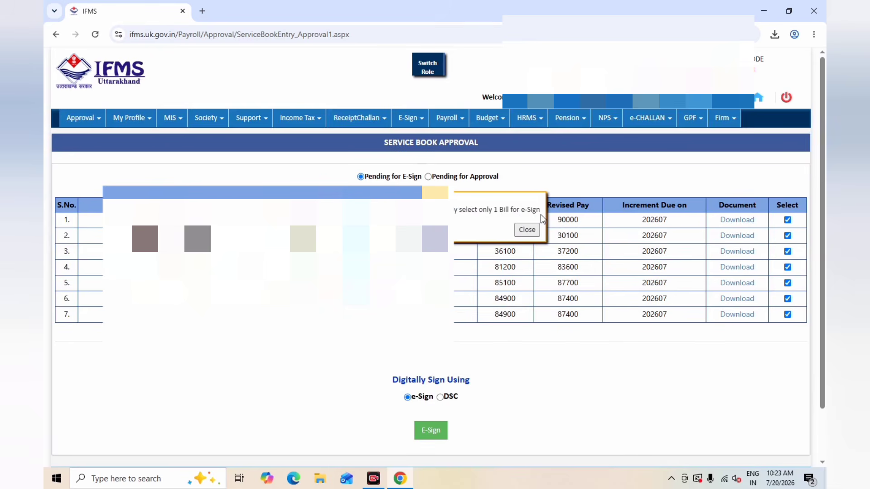
# Step: Dismiss the alert and deselect all seven records in the Service Book Approval table
pyautogui.click(787, 221)
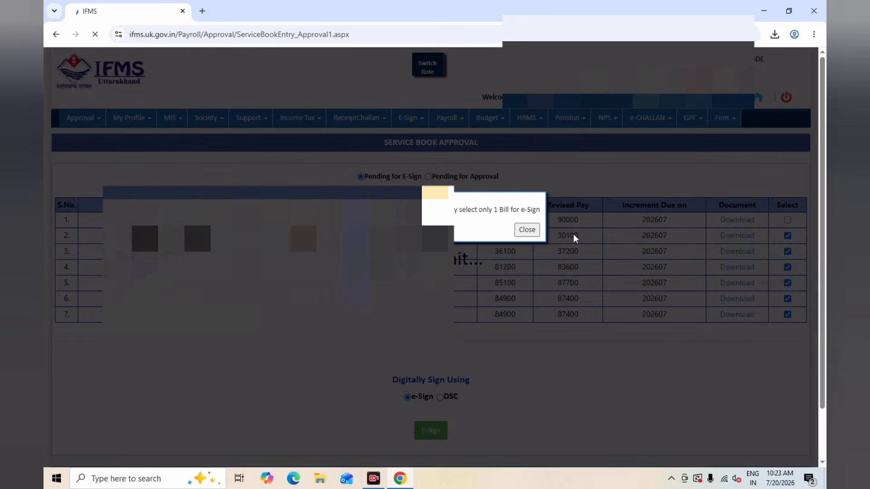
pyautogui.click(517, 231)
pyautogui.click(788, 236)
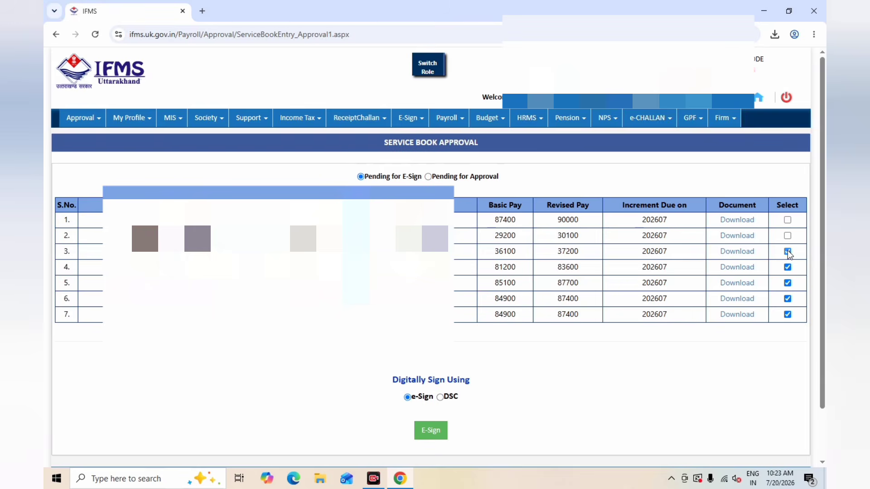
pyautogui.click(787, 251)
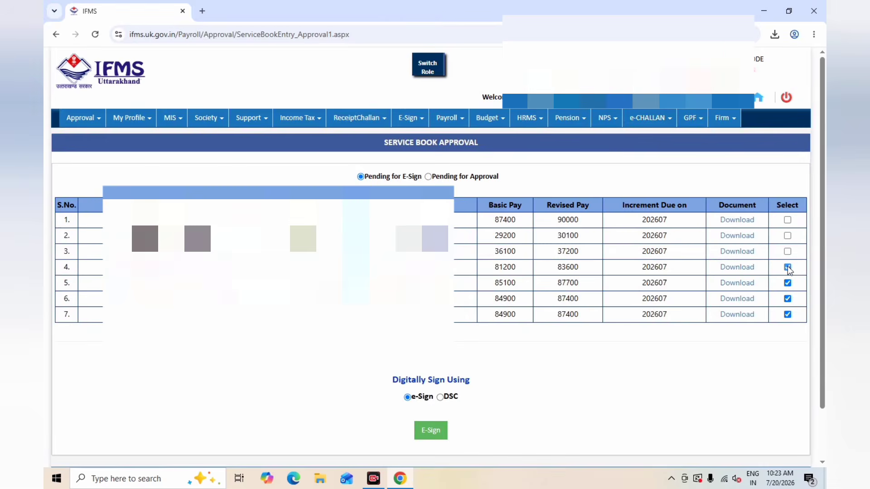
pyautogui.click(787, 266)
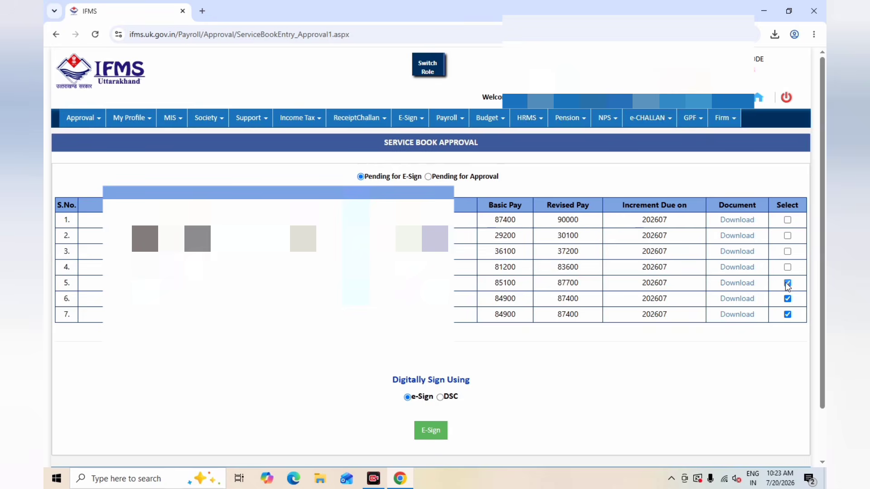
pyautogui.click(787, 283)
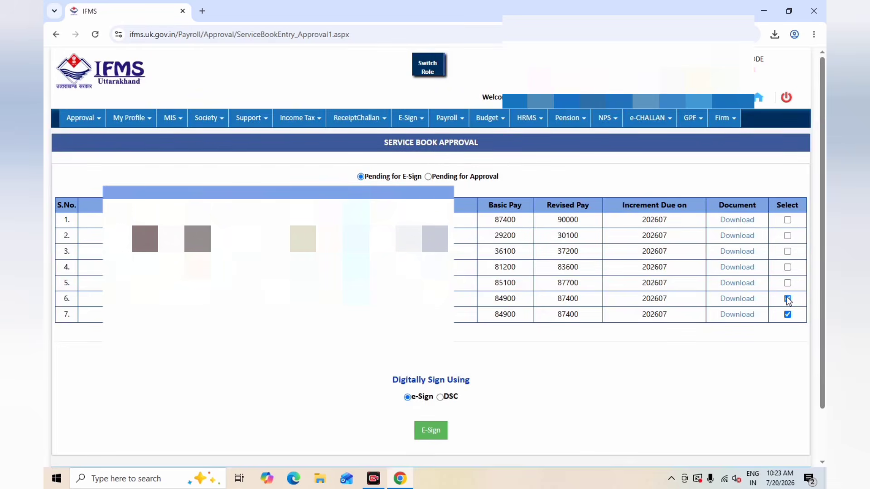
pyautogui.click(788, 298)
pyautogui.click(787, 314)
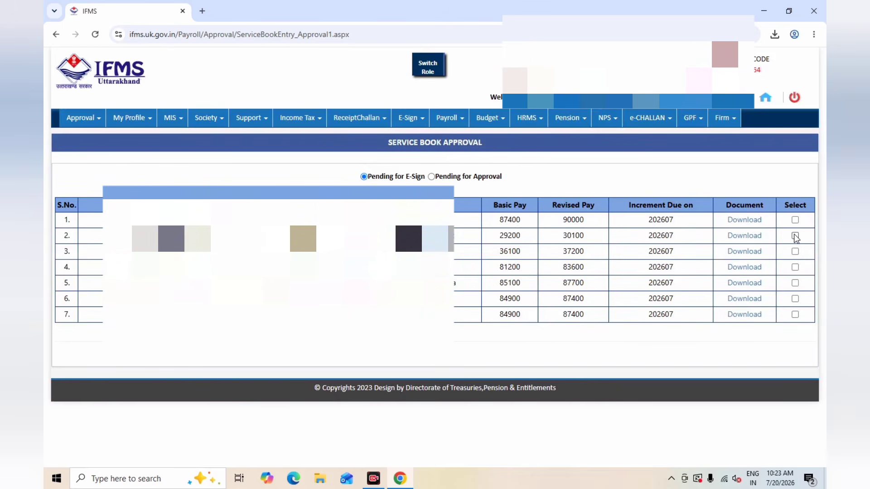
# Step: Select only the record with basic pay 29200 and submit it for e-sign
pyautogui.click(795, 236)
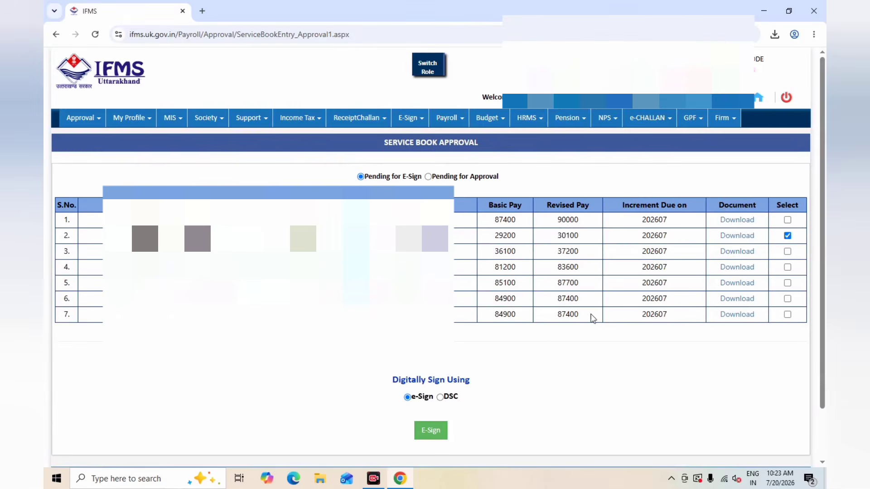
pyautogui.click(432, 430)
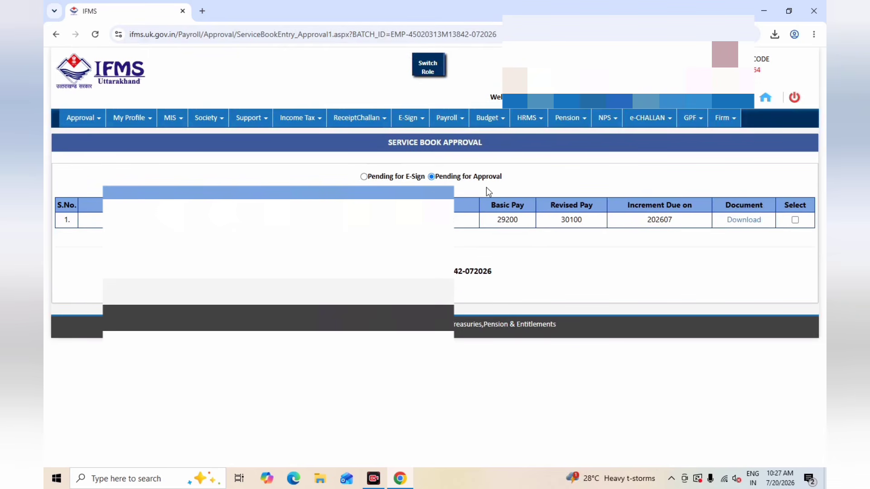
# Step: Select the e-signed record with basic pay 29200 under Pending for Approval, fill in its remarks and approve it
pyautogui.click(795, 220)
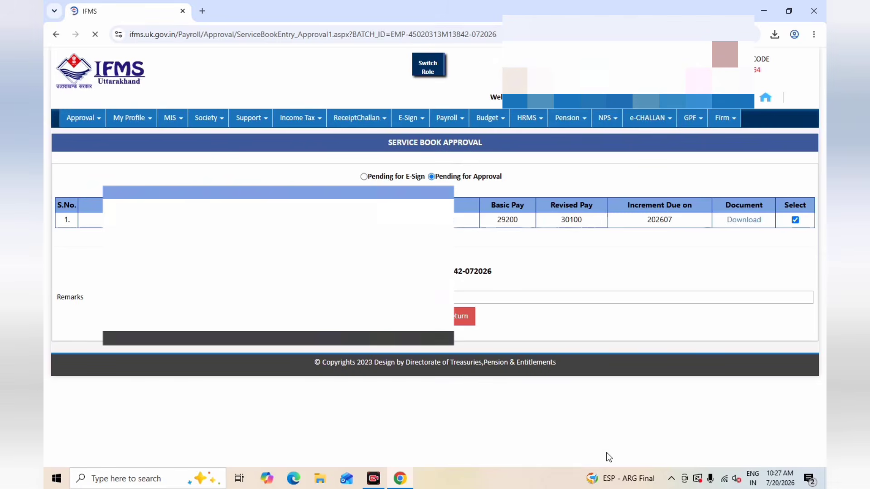
pyautogui.click(458, 297)
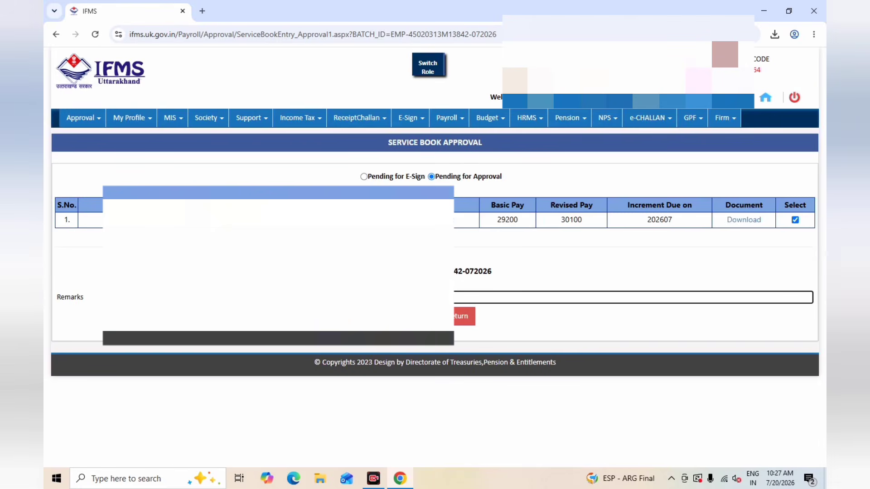
pyautogui.click(417, 316)
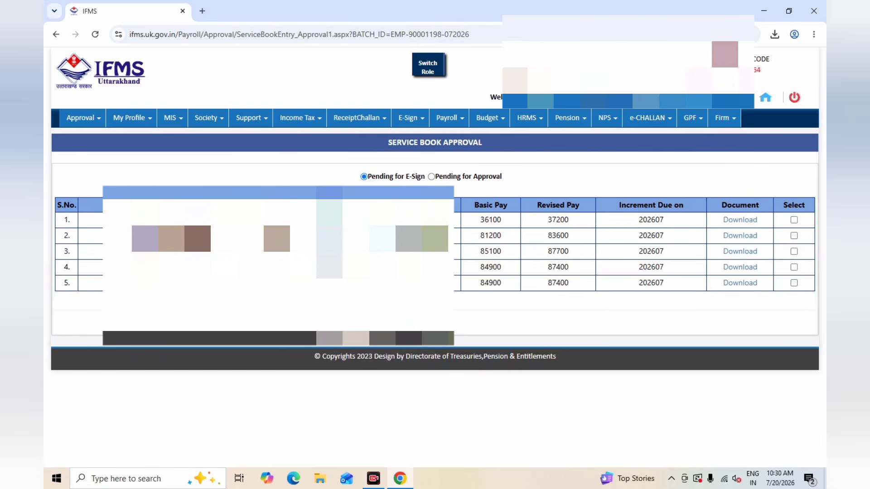
# Step: Check the records pending for approval, return to those pending for e-sign, and submit the basic pay 36100 record for e-sign
pyautogui.click(431, 177)
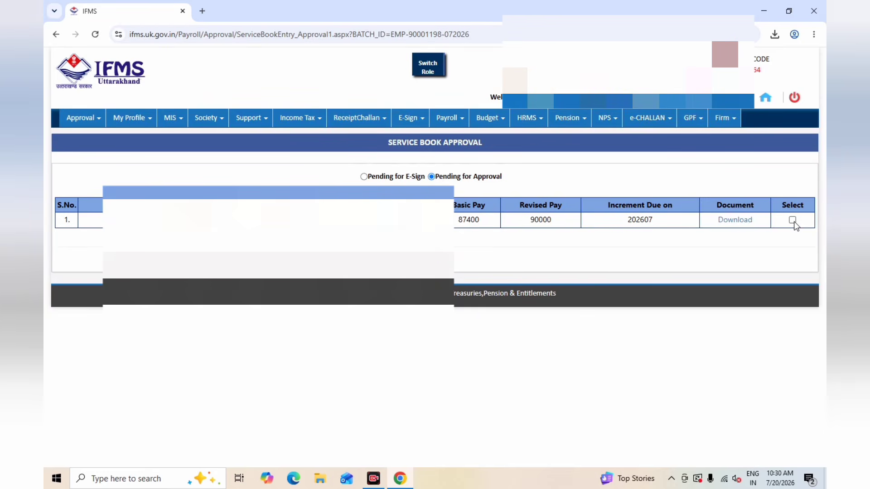
pyautogui.click(364, 177)
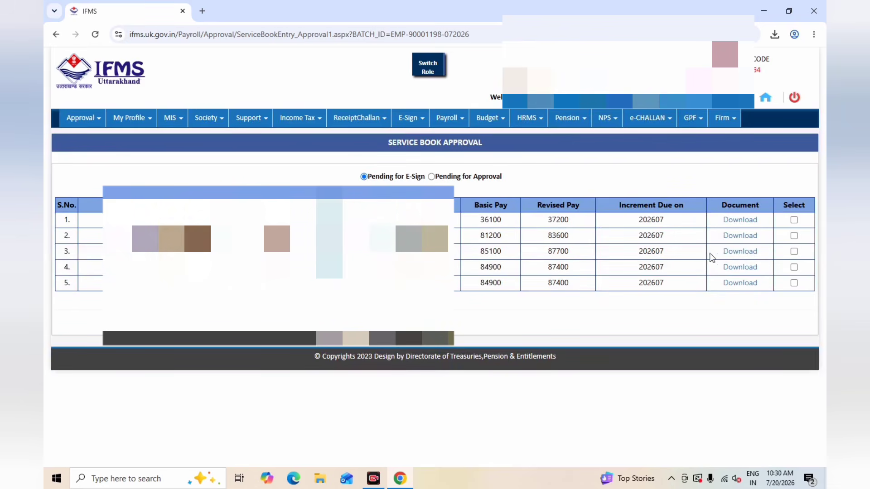
pyautogui.click(796, 218)
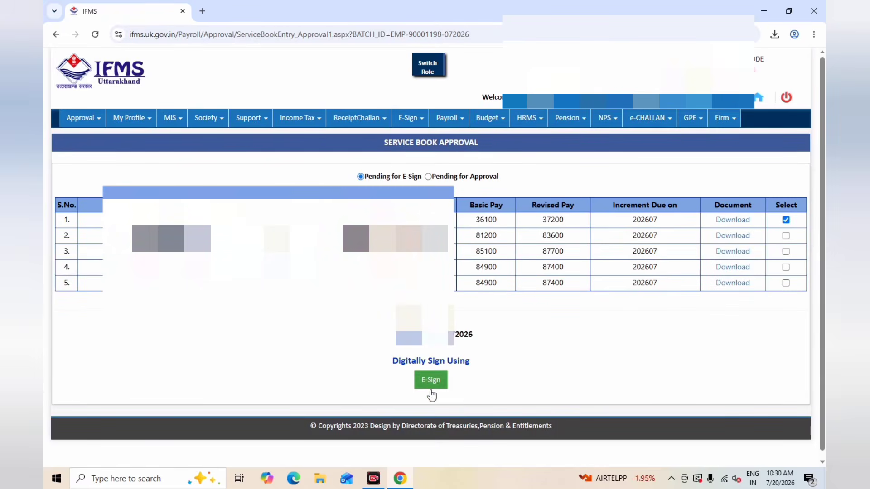
pyautogui.click(431, 383)
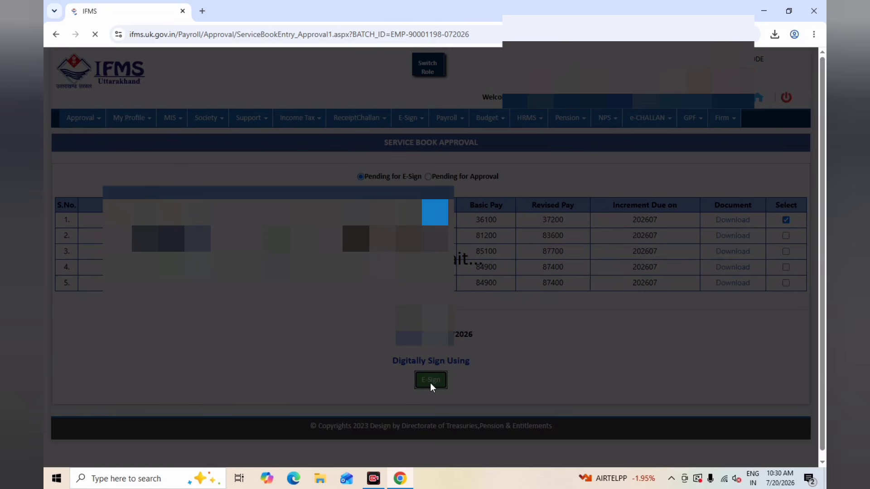